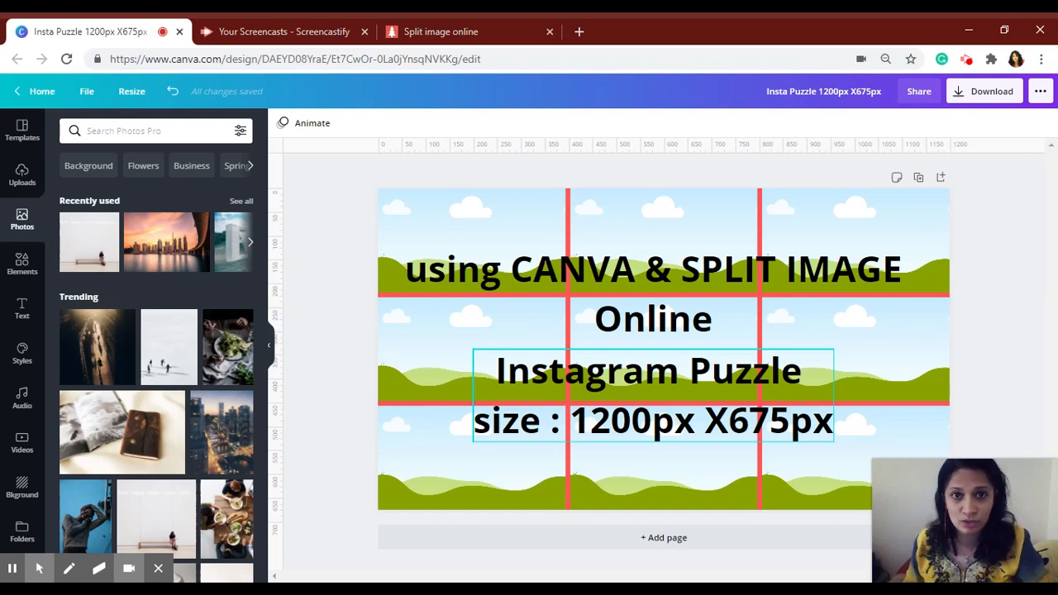
Place horizontal ruler guides along the two boundaries between the grid's three rows.
click(462, 179)
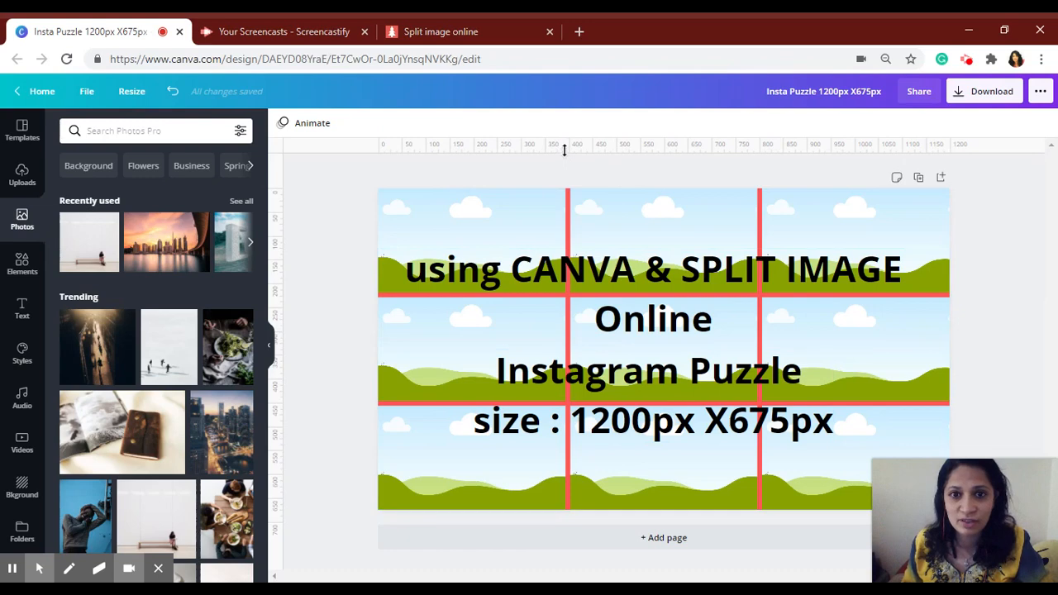
drag(564, 150, 456, 405)
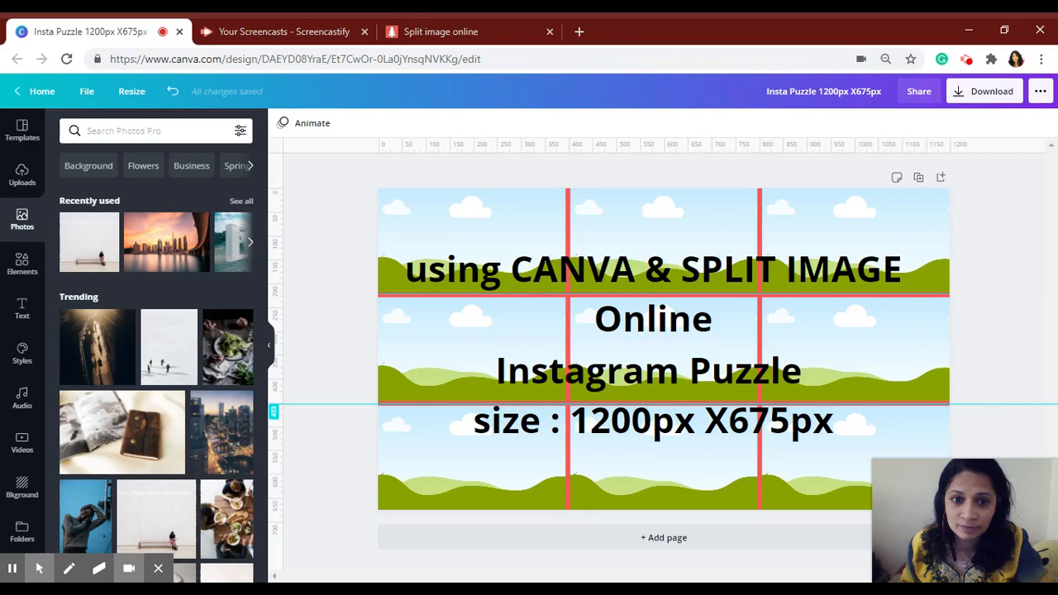
Delete the photo grid, the red background shape and both text blocks so only the guides remain on the page.
click(495, 247)
key(Delete)
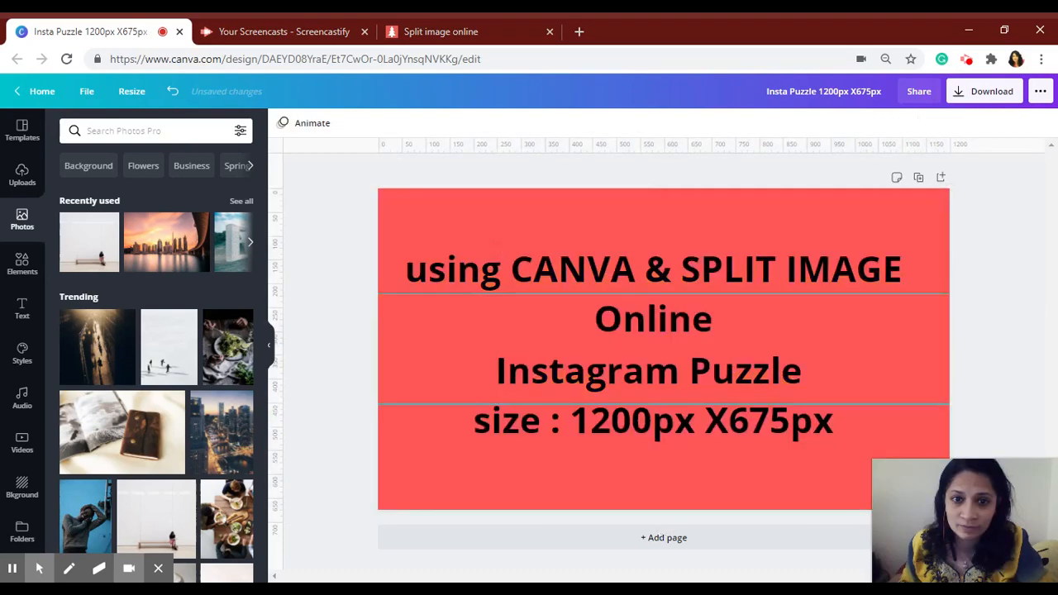
click(522, 217)
key(Delete)
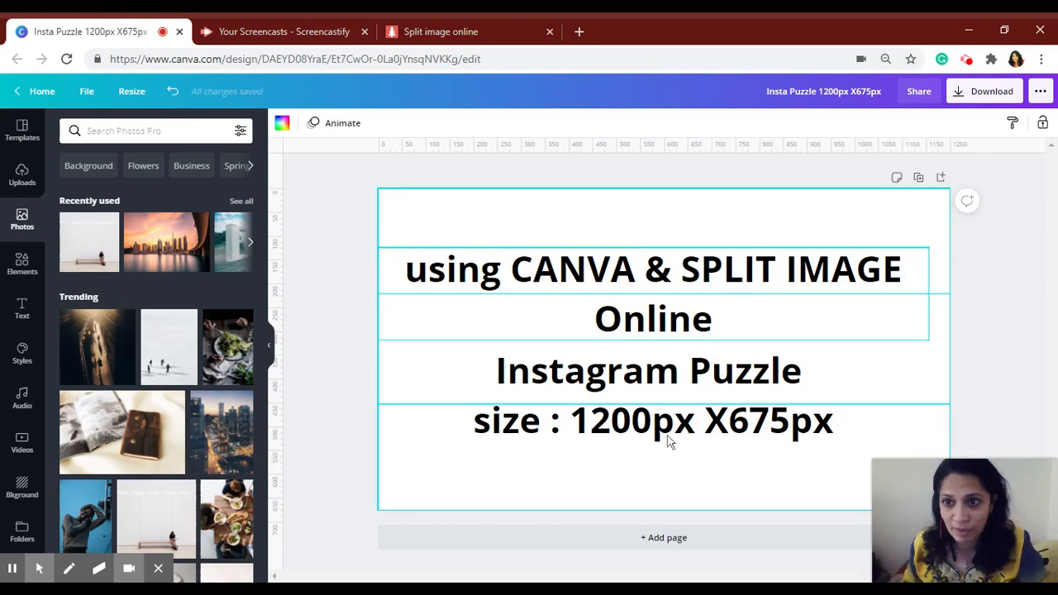
key(Delete)
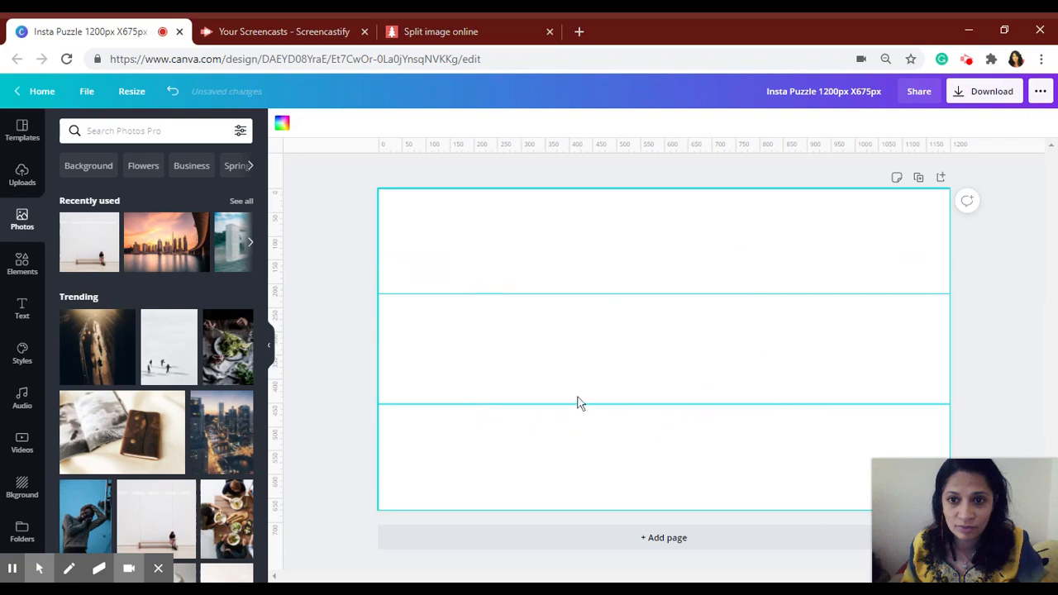
Add the recently used sunset city skyline photo to the page and set it as the background.
click(182, 260)
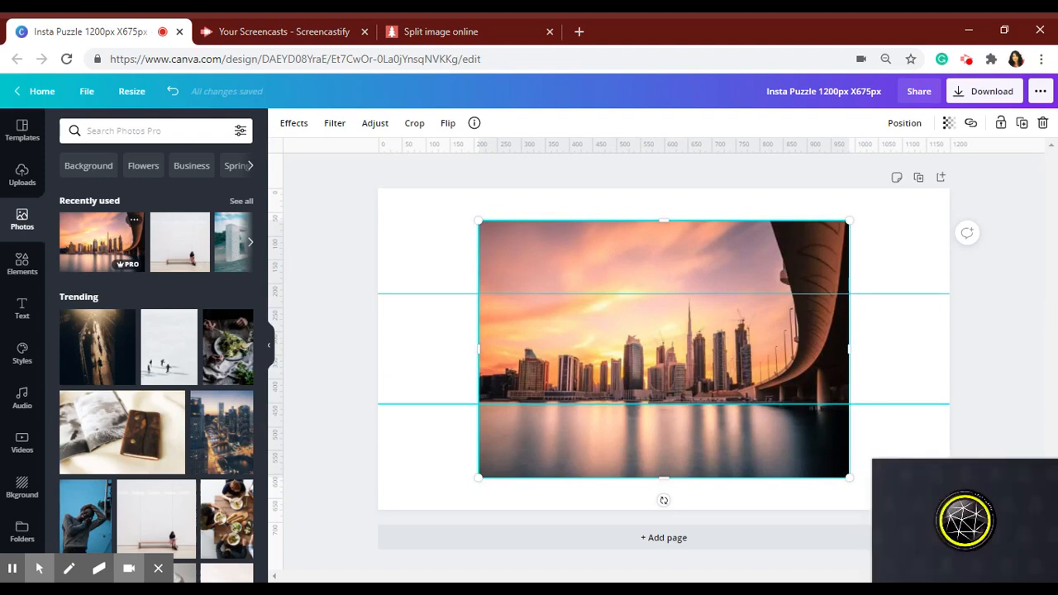
right_click(562, 263)
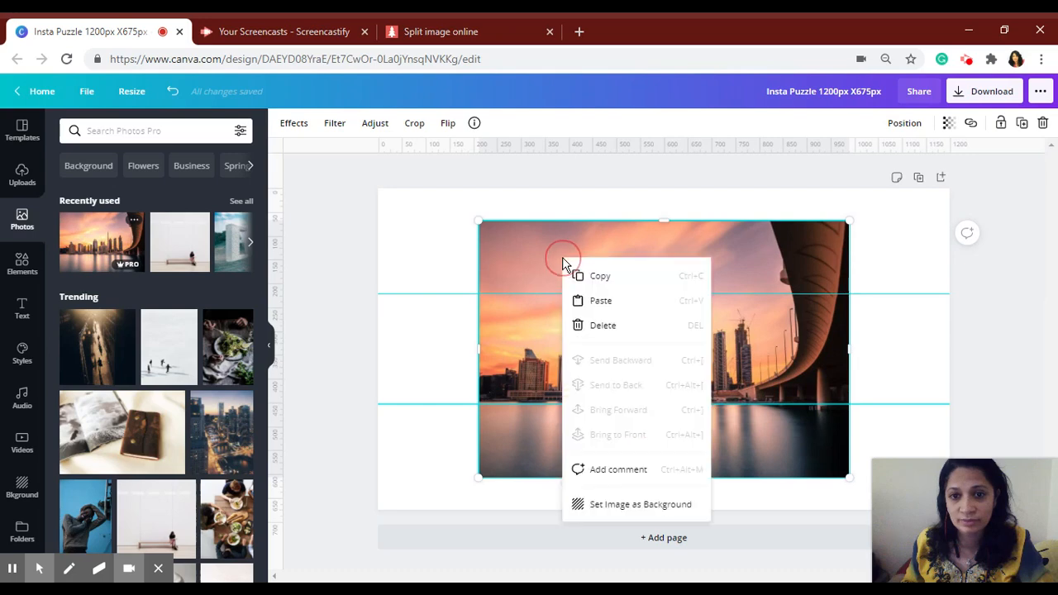
click(627, 506)
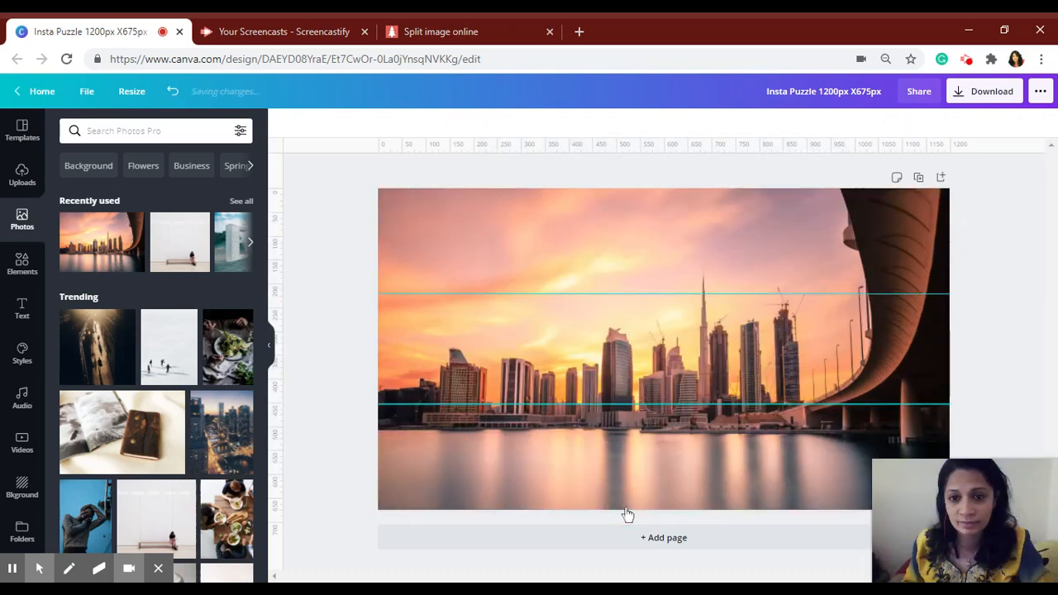
Add the uploaded portrait, enlarged on the page's right side, and the heart stained-glass silhouette photo on the left.
click(22, 175)
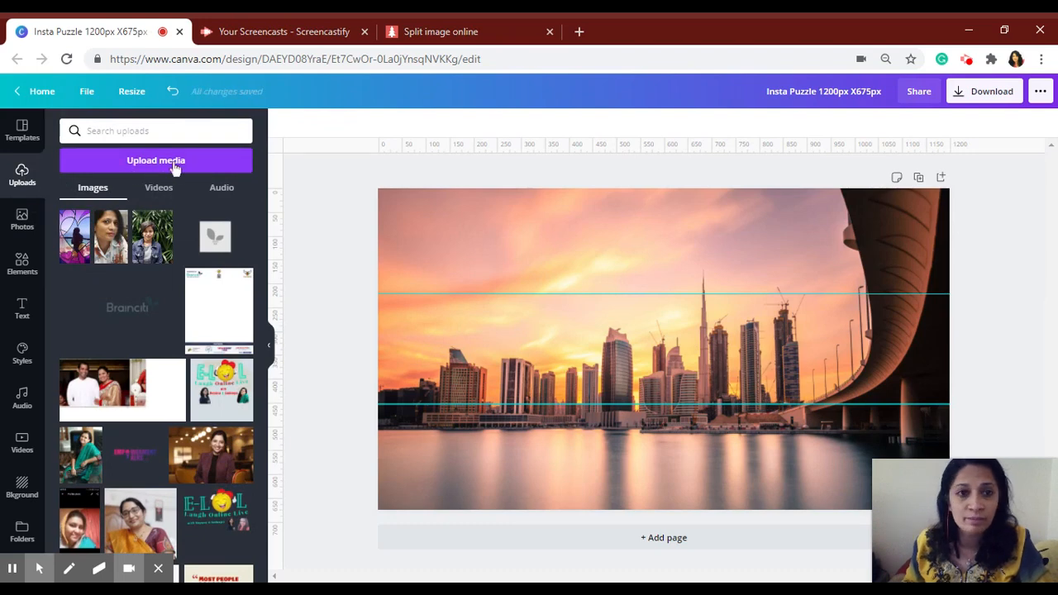
click(112, 250)
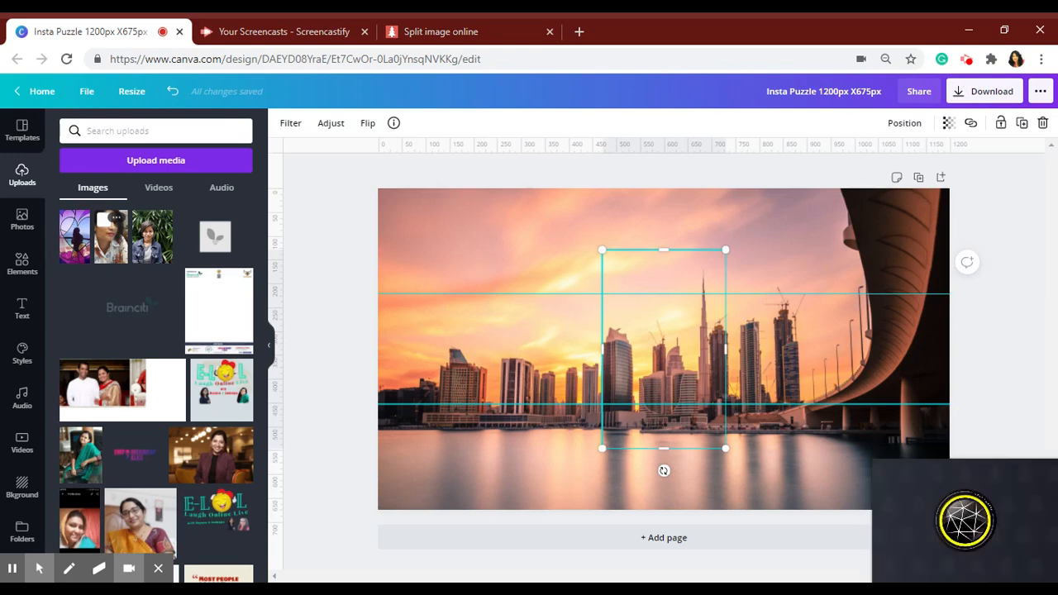
drag(726, 249, 790, 231)
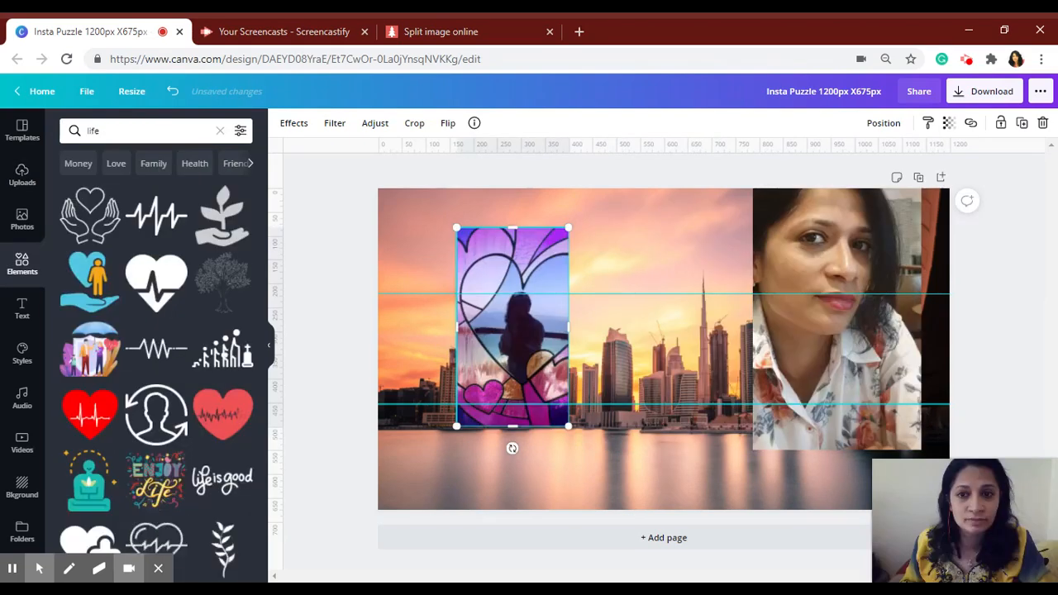
Use the Enjoy Life lettering from the "life" results to list all its related recommendations, and remove the lettering from the page.
click(151, 505)
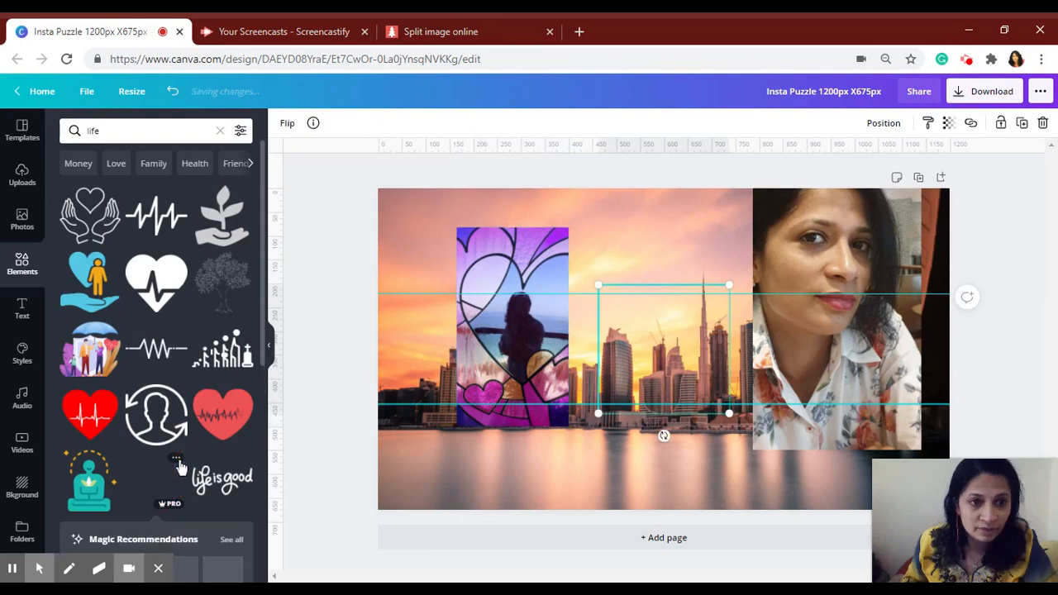
click(213, 523)
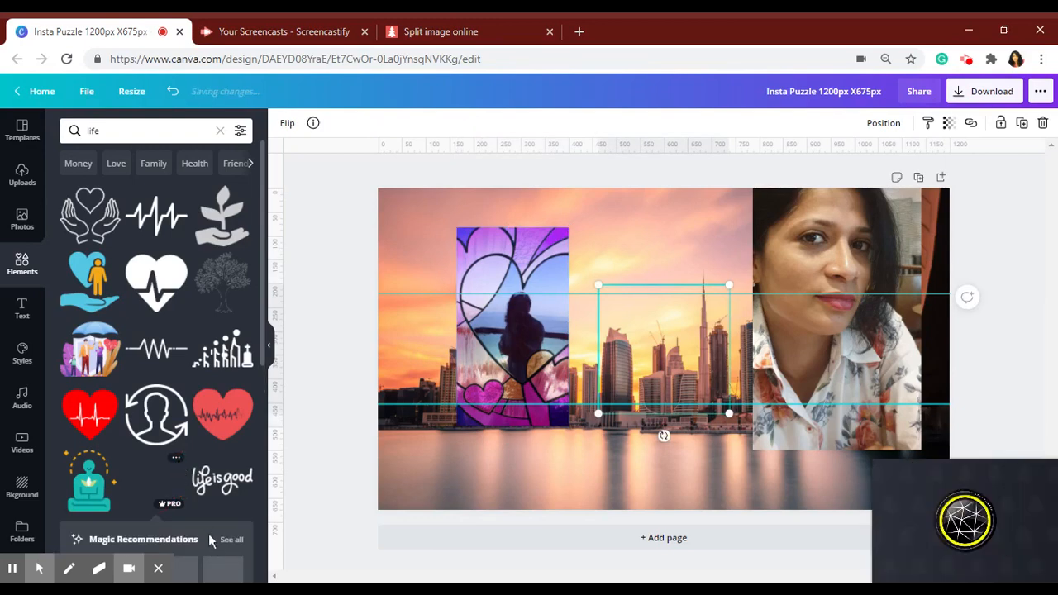
click(221, 546)
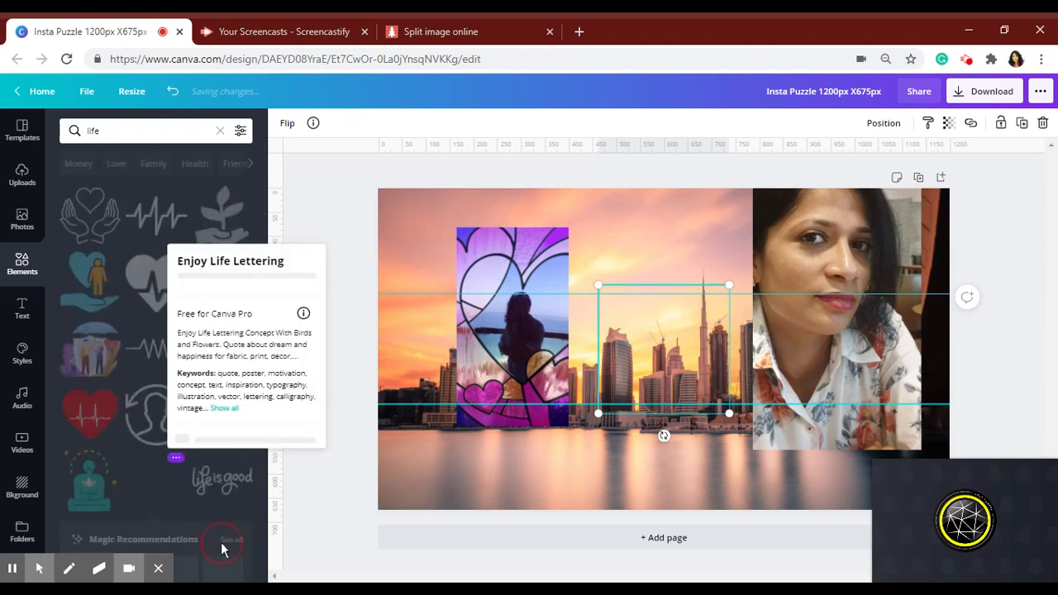
click(244, 547)
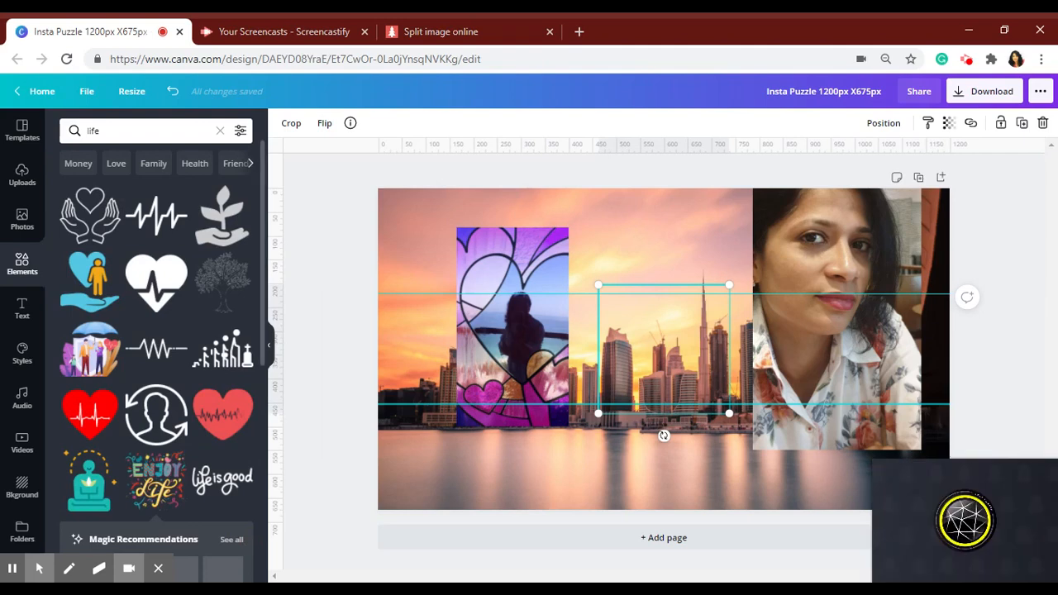
click(234, 544)
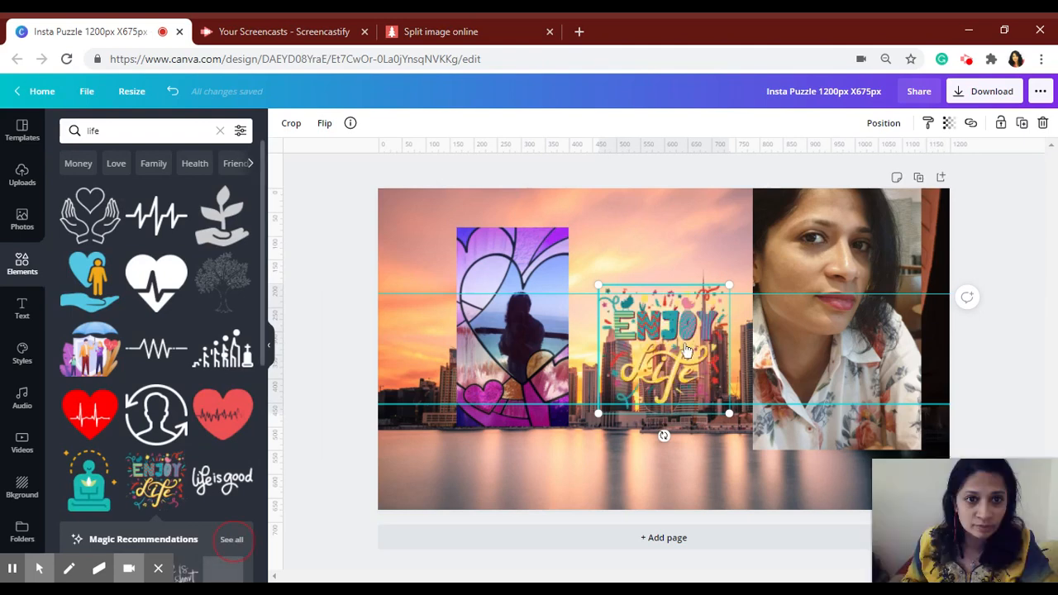
click(1044, 123)
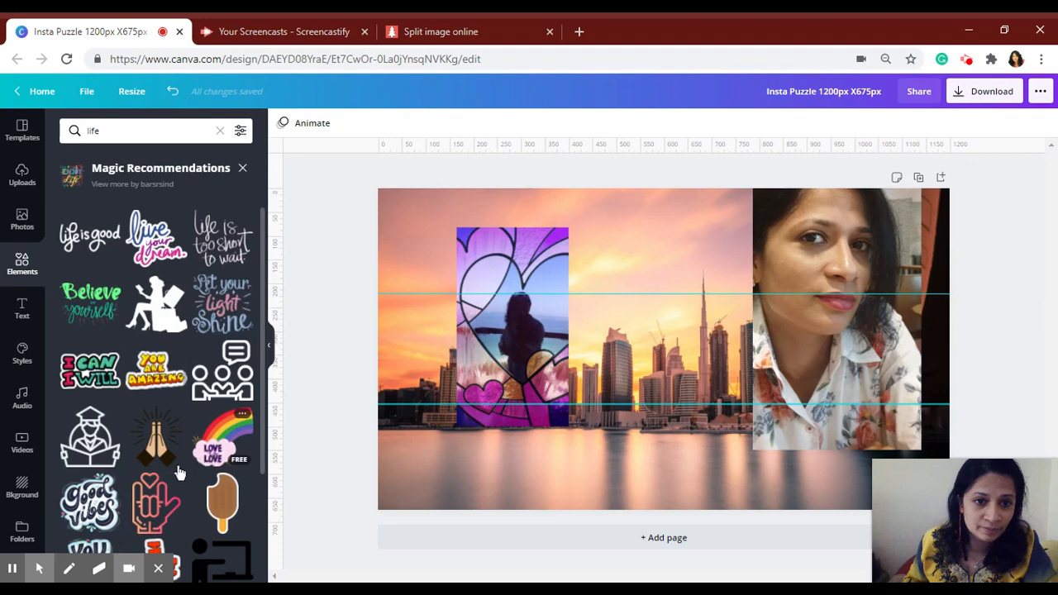
Add the rainbow "Love is Love" graphic, shrink it and place it near the lower corner of the heart silhouette photo.
click(221, 455)
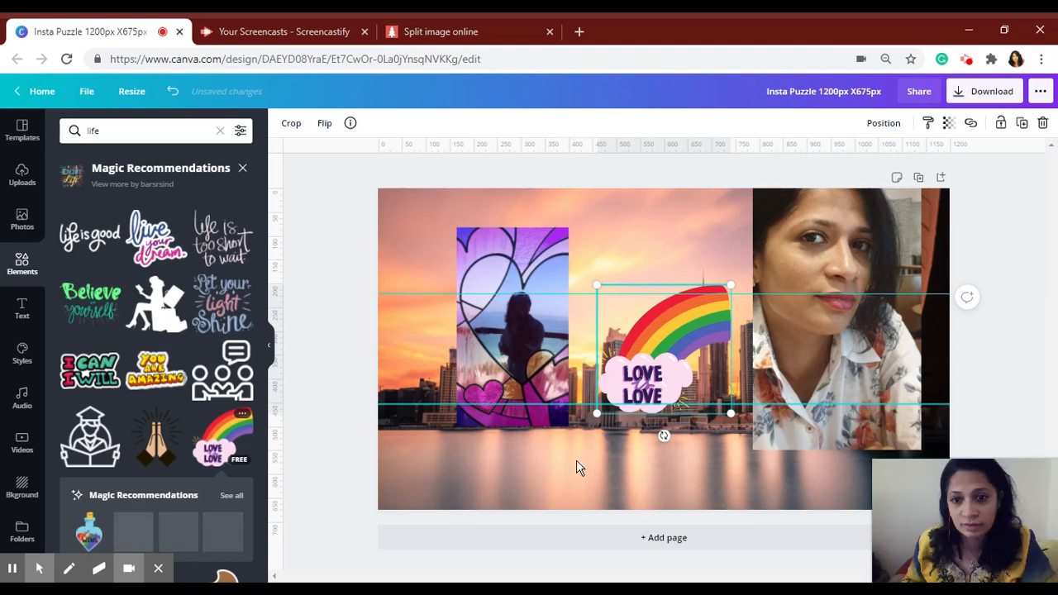
drag(645, 376, 577, 461)
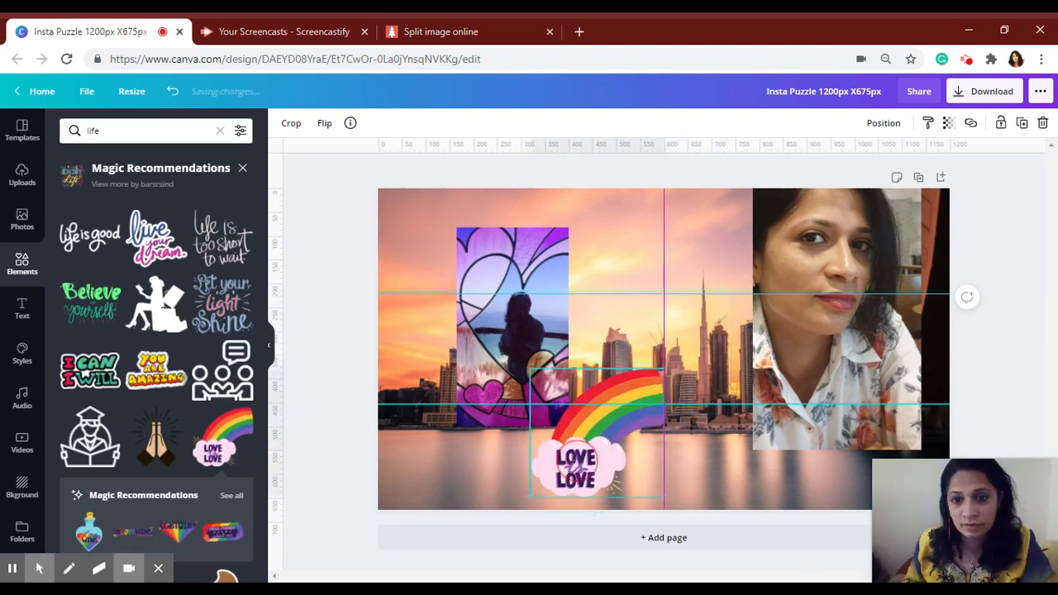
drag(534, 378, 530, 371)
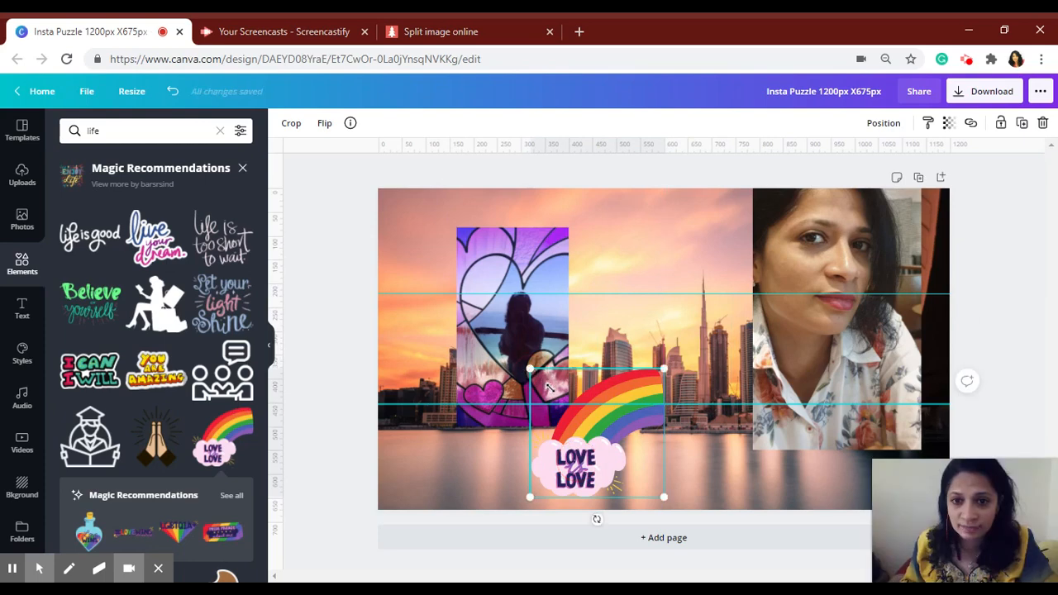
drag(554, 390, 704, 458)
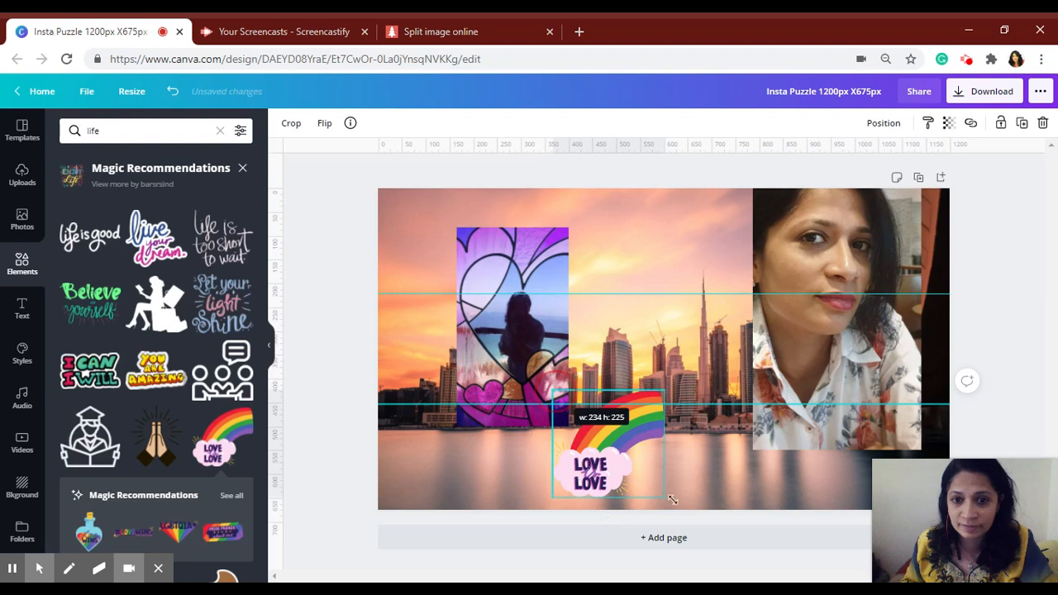
drag(665, 502, 664, 498)
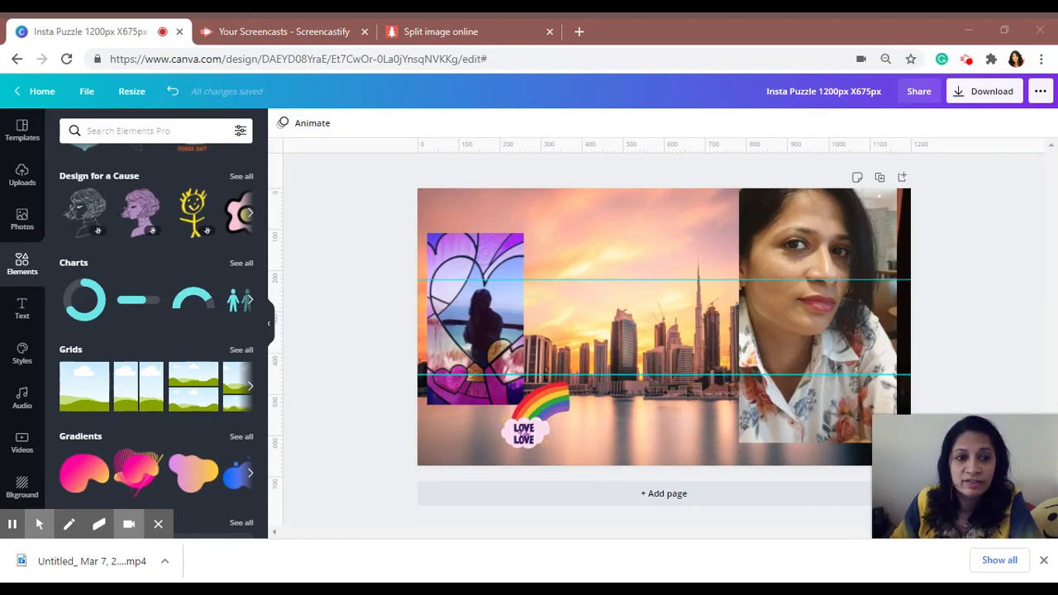
Search the elements for "alphabet melt" and for "alphabet floral" to compare the lettering styles.
click(106, 130)
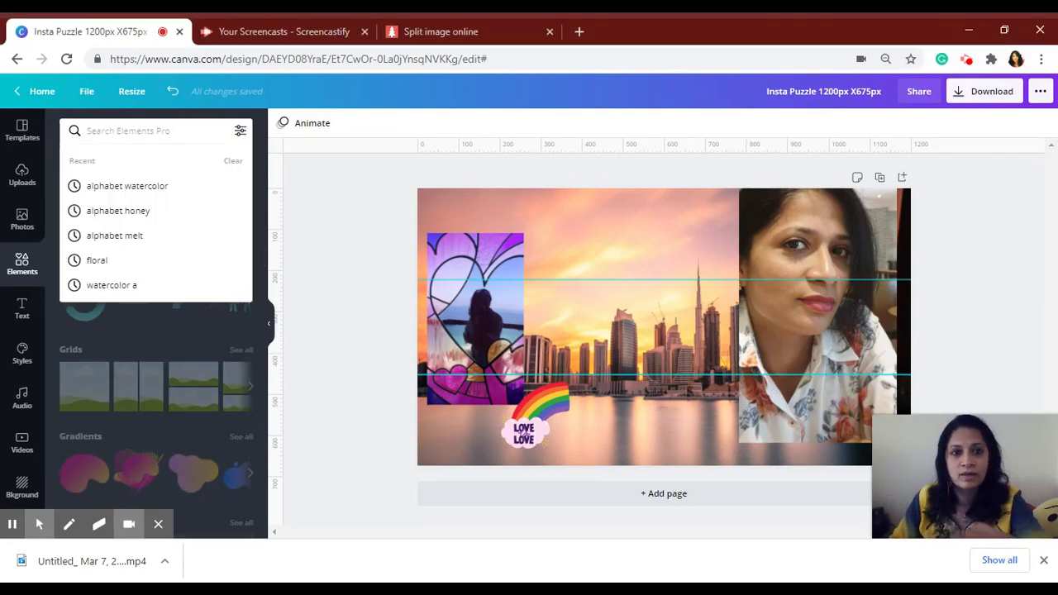
click(121, 240)
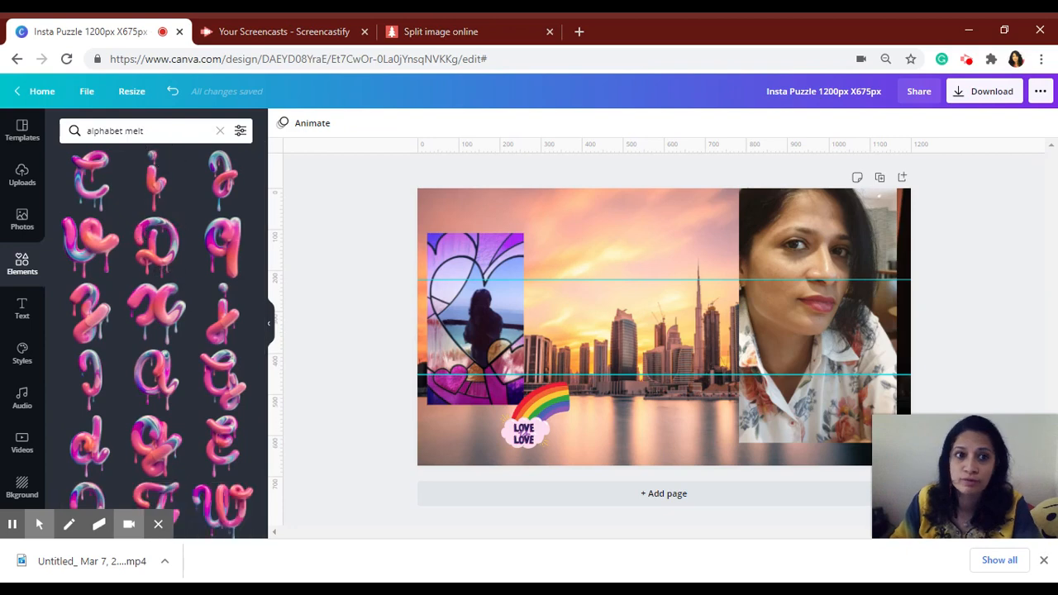
double_click(157, 131)
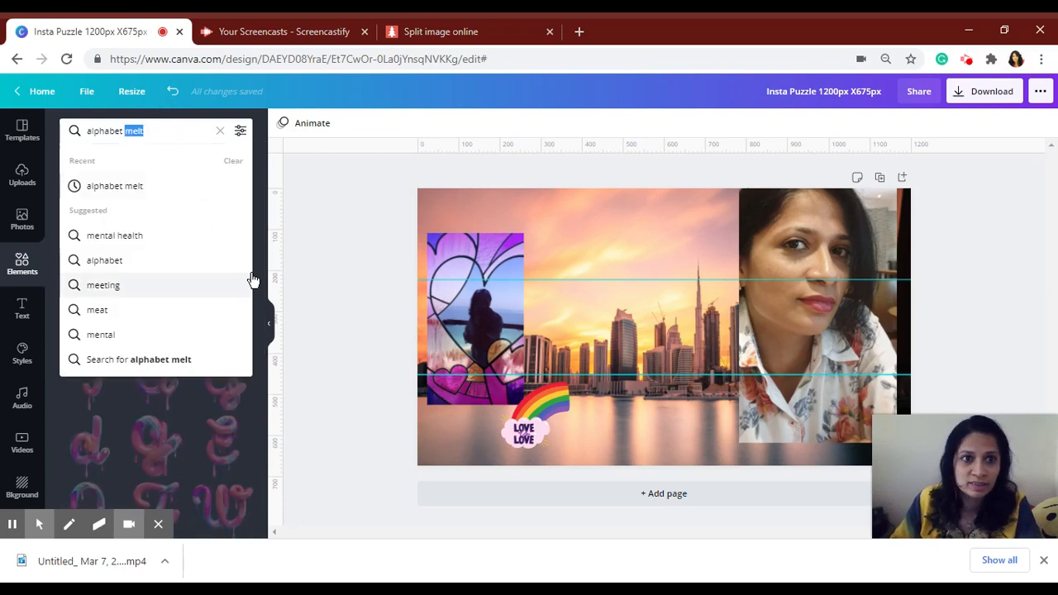
text(floral)
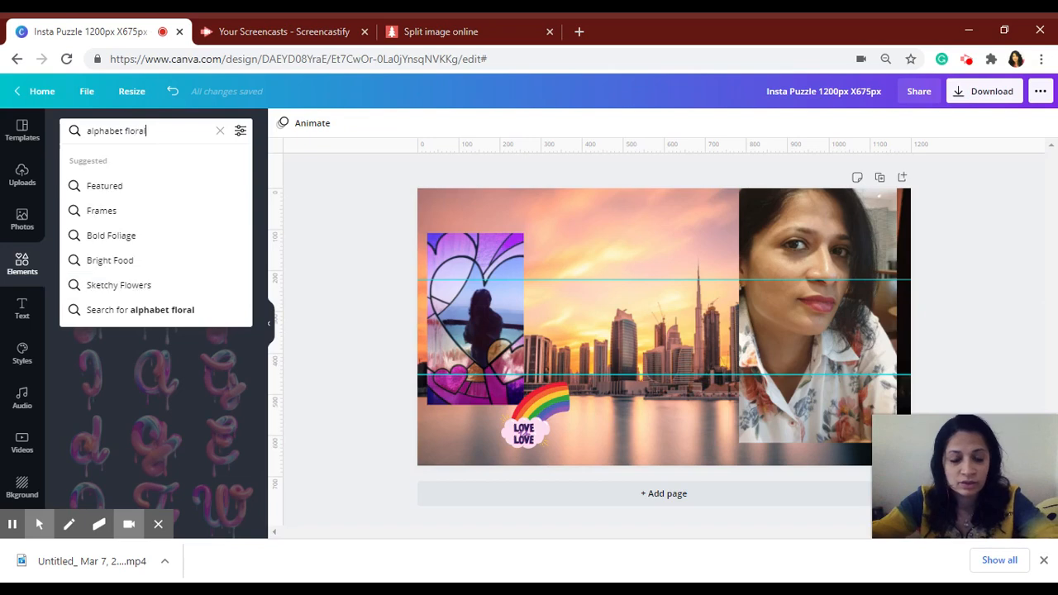
key(Return)
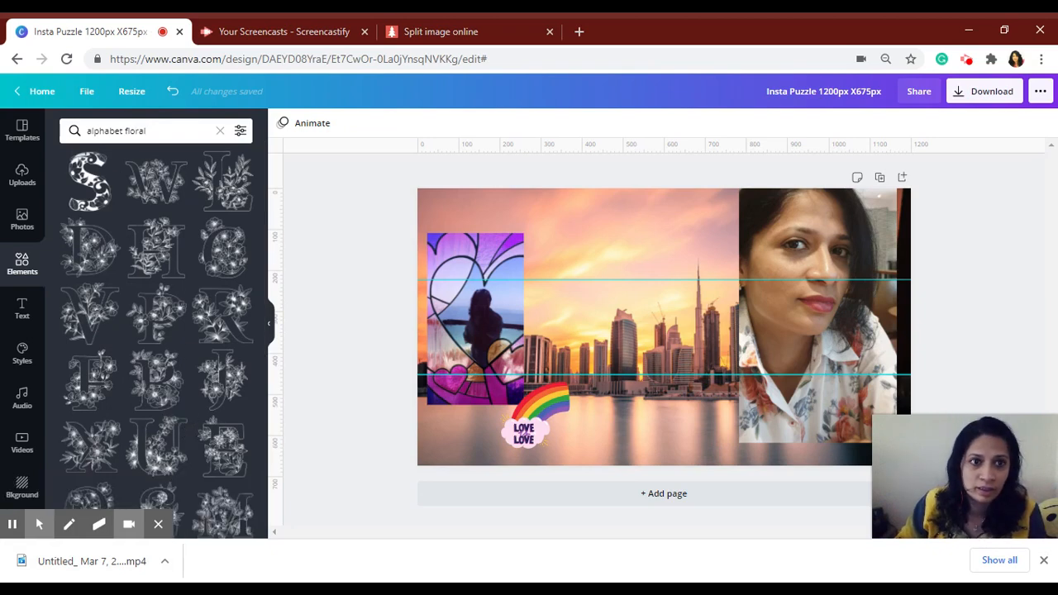
Search the elements for "alphabet watercolor" and add the pink watercolor letters O and K to the page.
double_click(164, 131)
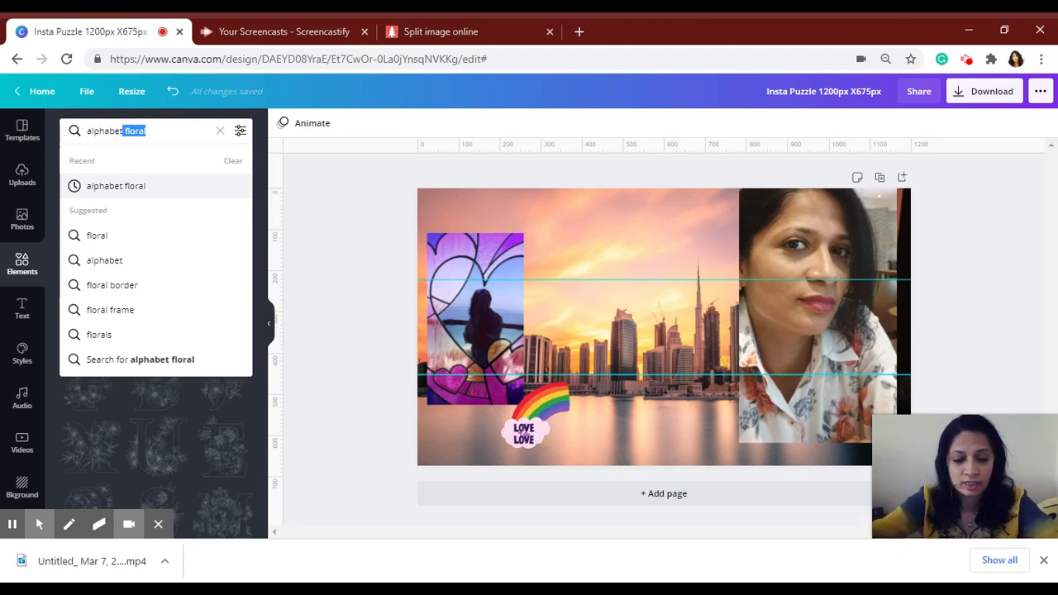
key(BackSpace)
text(water)
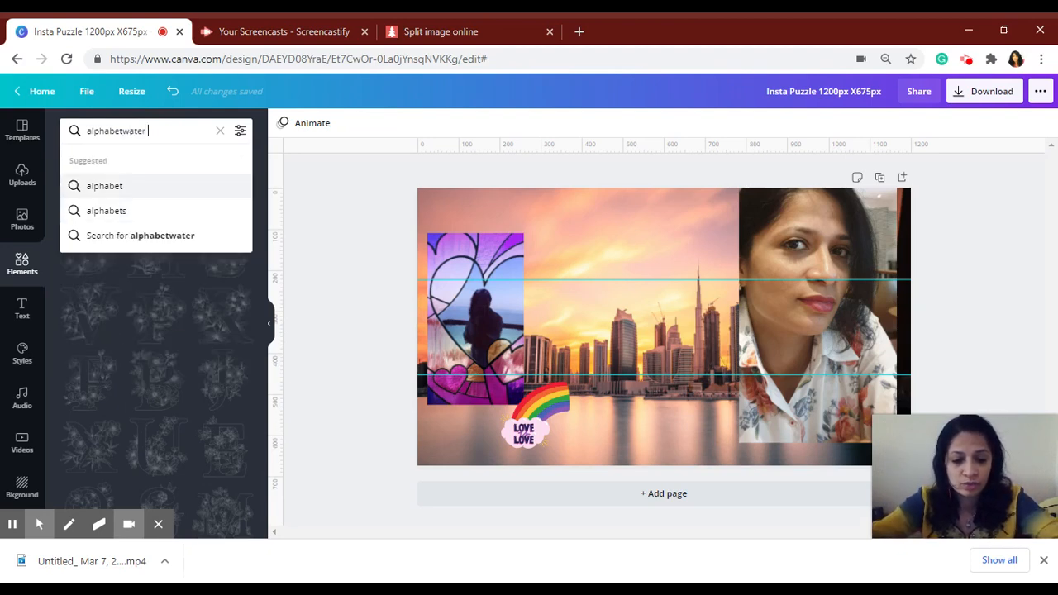
text( color)
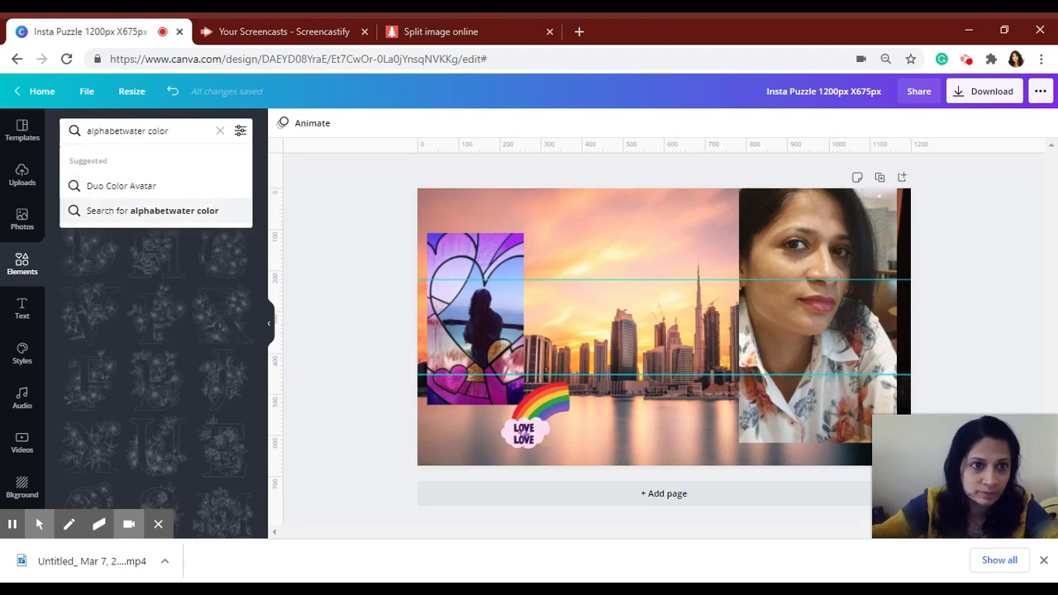
key(Return)
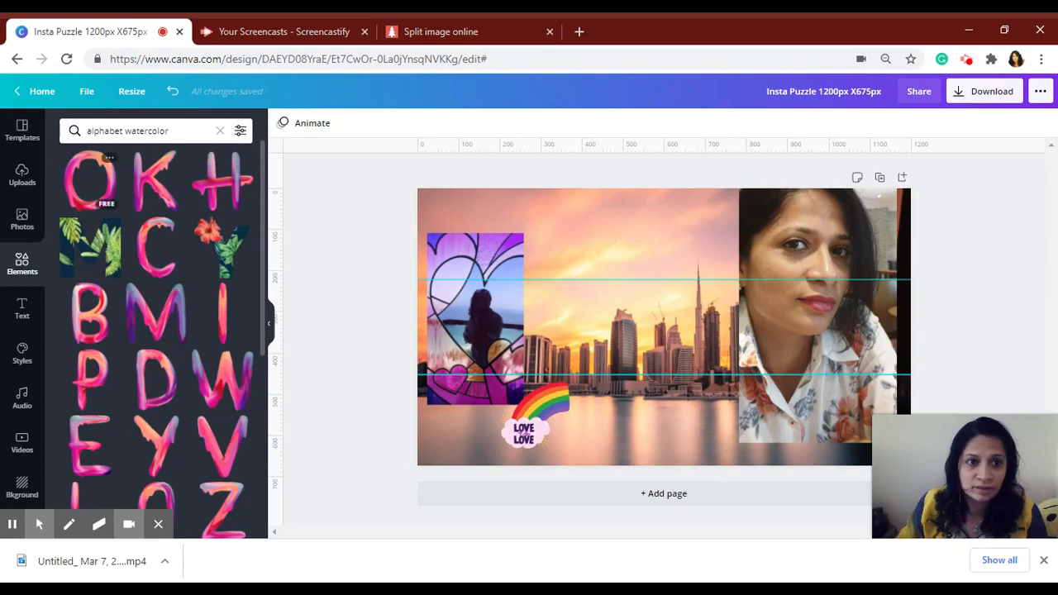
click(156, 178)
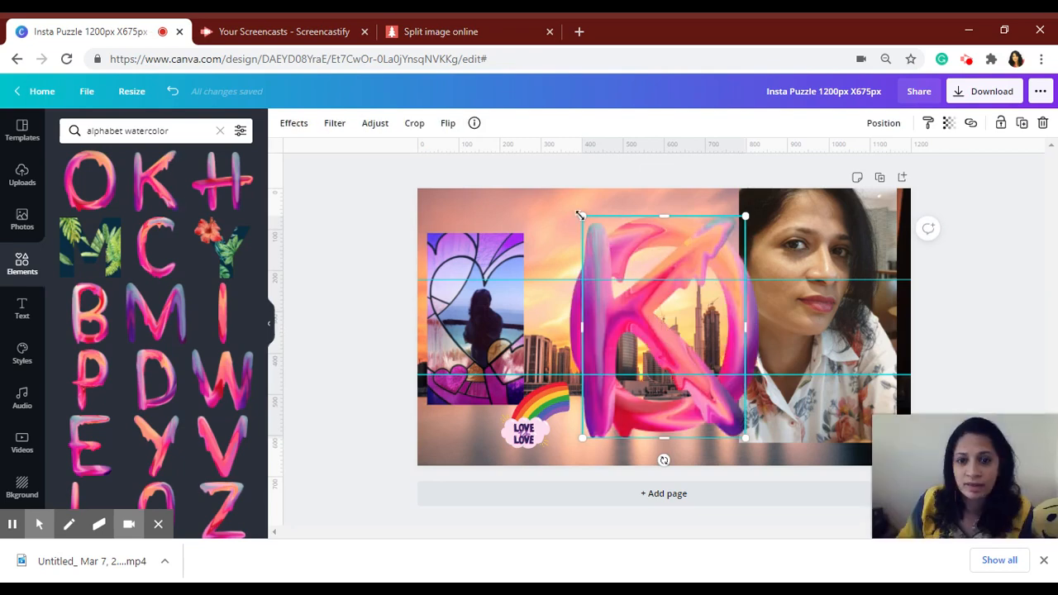
Shrink the letters K and O and arrange them side by side as "OK" between the two photos.
drag(581, 215, 665, 272)
drag(705, 308, 708, 311)
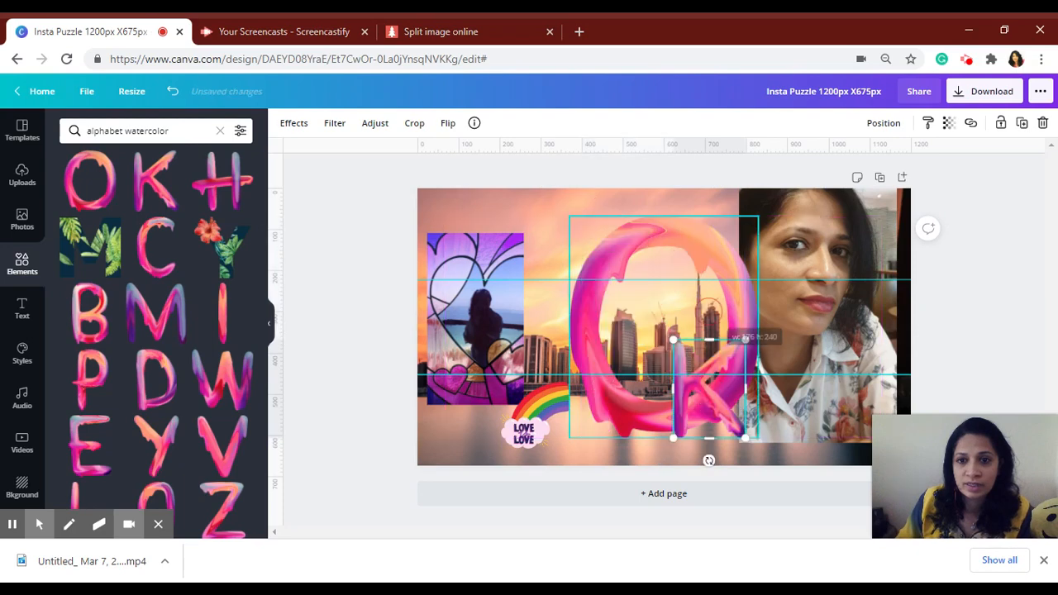
click(677, 252)
click(744, 218)
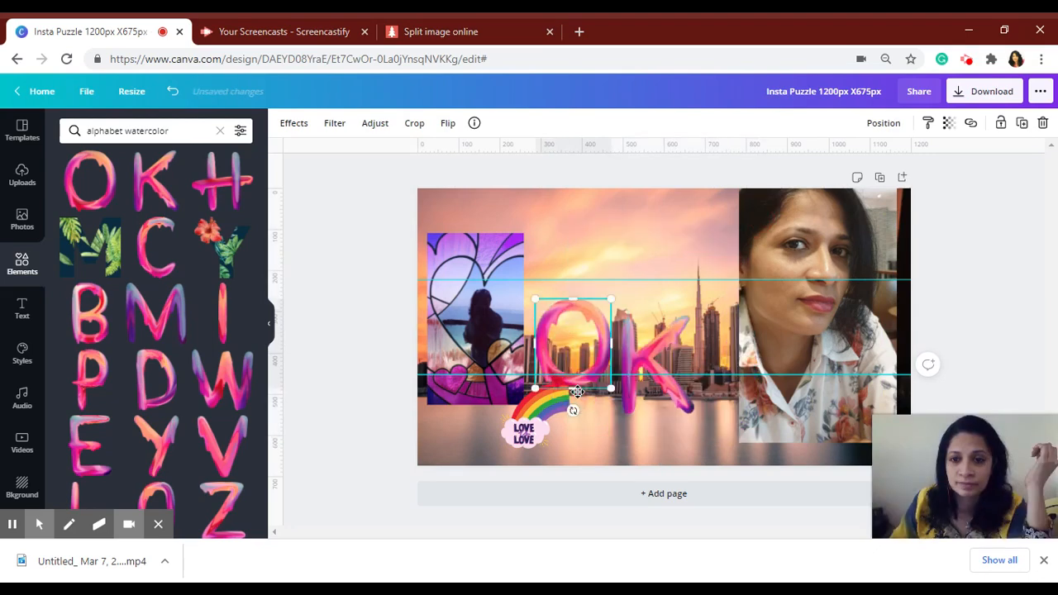
key(Left)
key(Left)
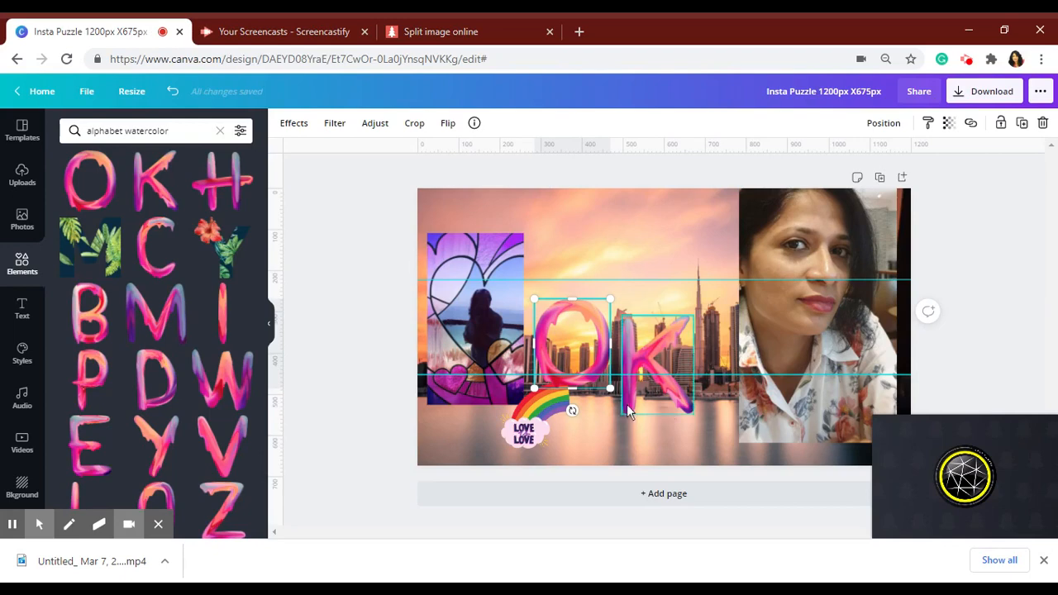
Nudge the watercolor letter O slightly to the left to fine-tune its spacing beside the letter K.
click(627, 405)
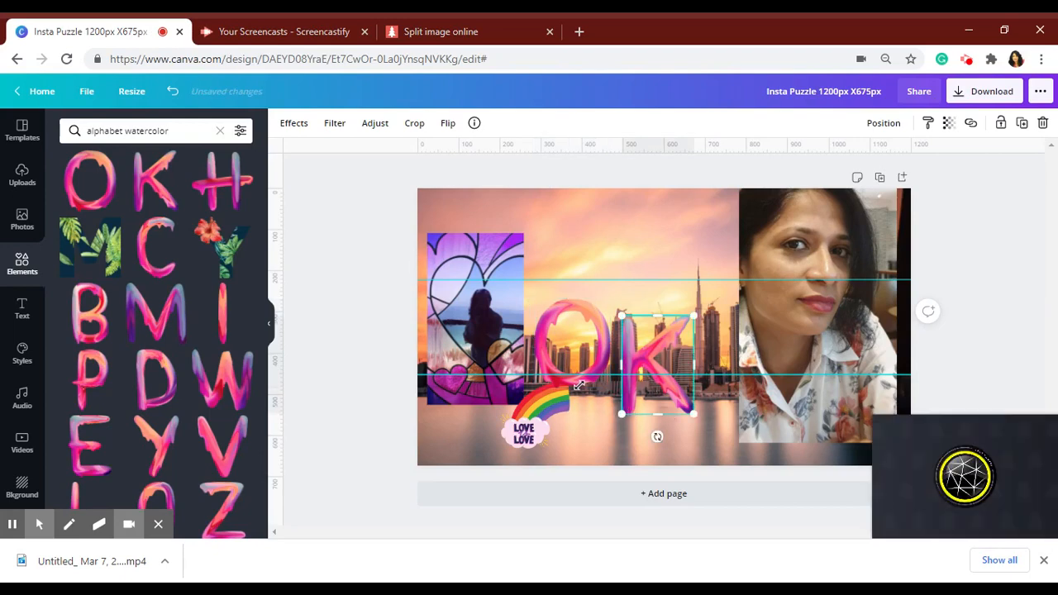
click(566, 307)
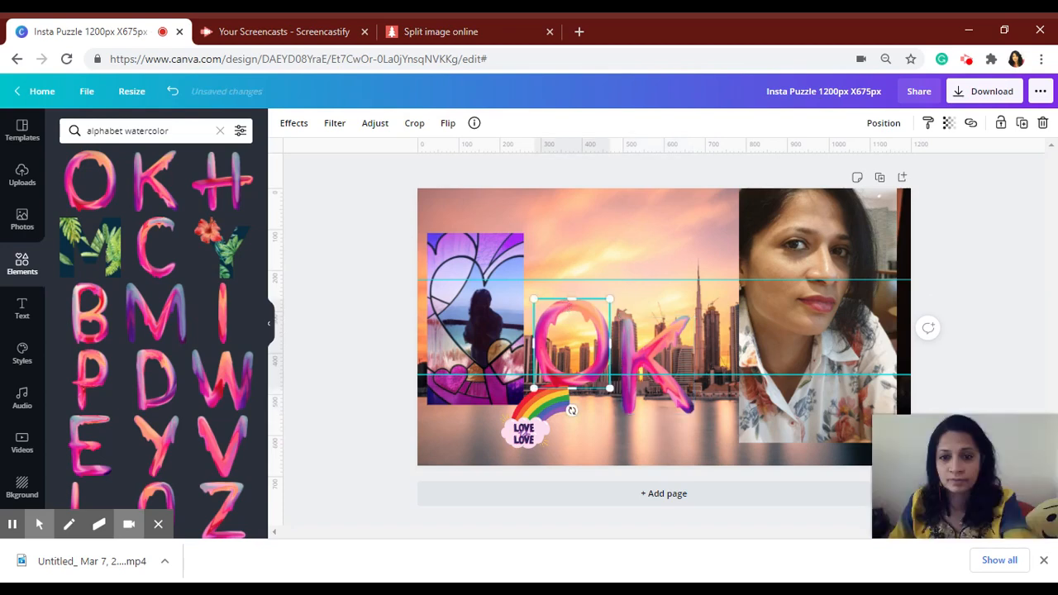
key(Left)
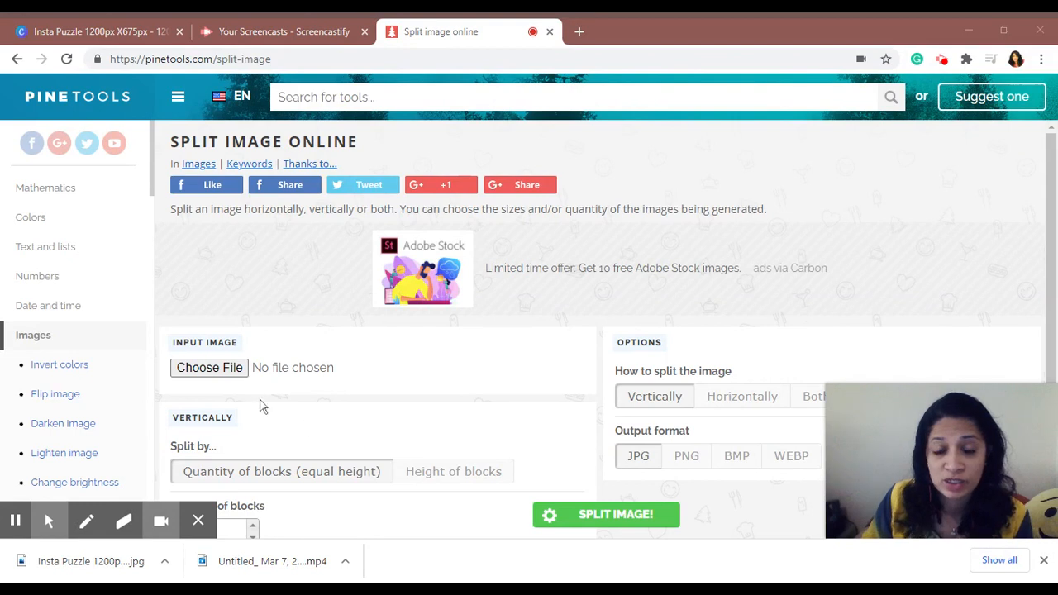
Load the exported Insta Puzzle 1200px X675px.jpg as the input image in Split Image Online.
click(210, 372)
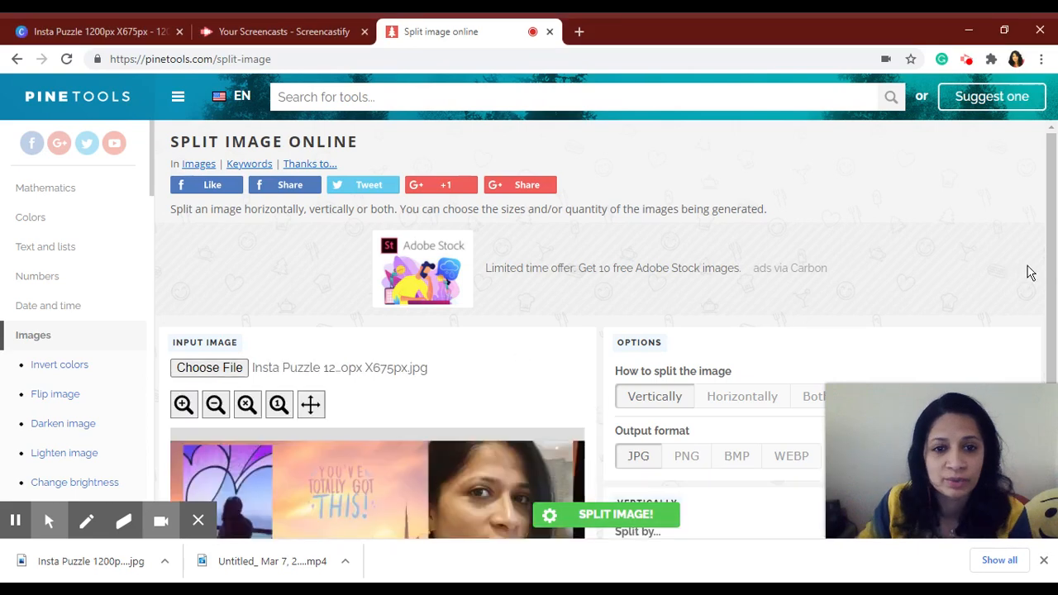
drag(1054, 247, 1055, 357)
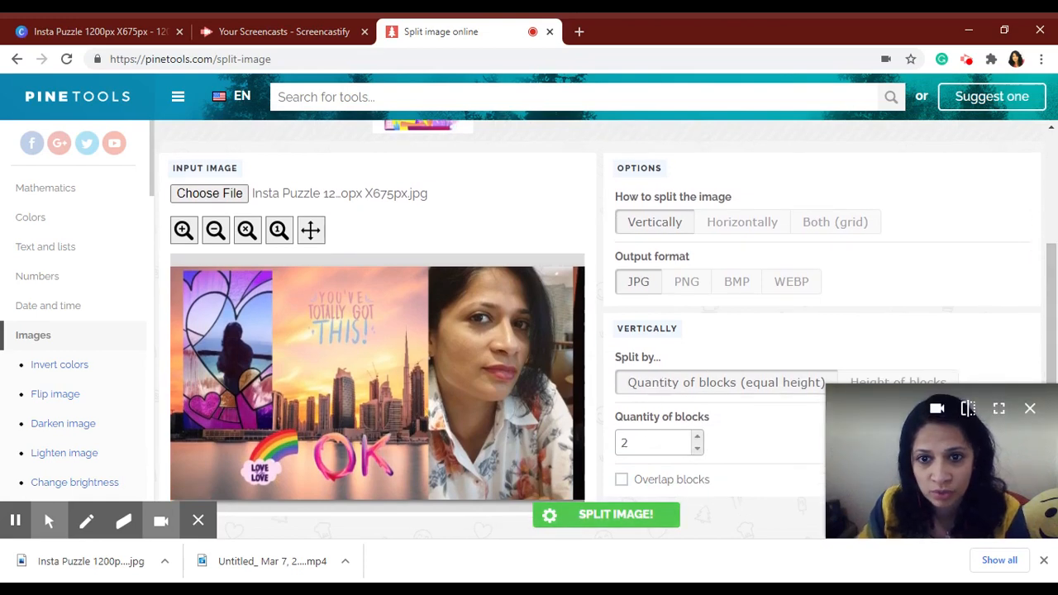
drag(1054, 301, 1055, 317)
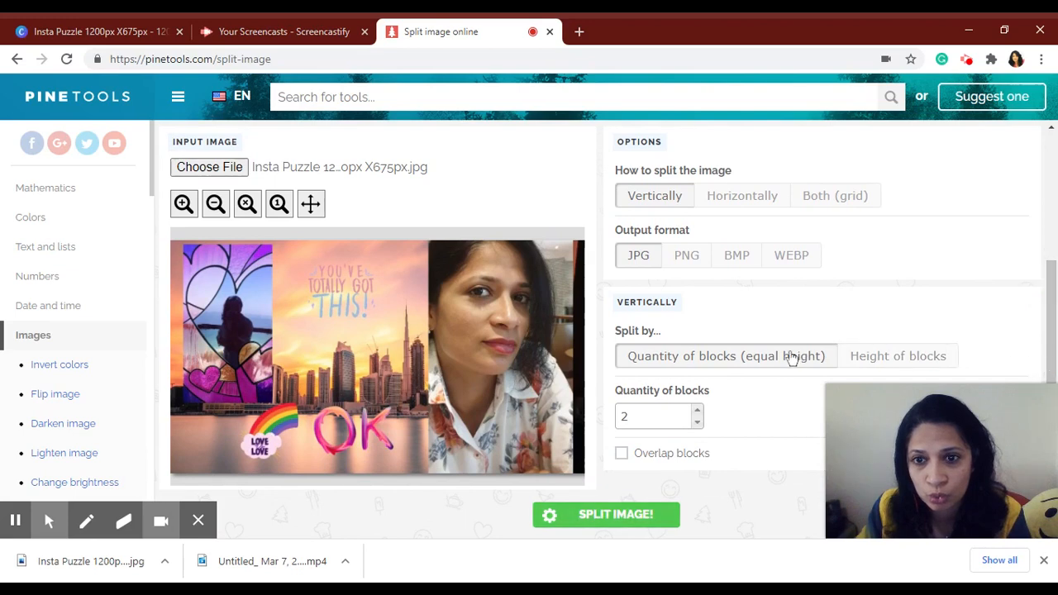
Split the puzzle image horizontally into 3 blocks of equal width.
click(738, 206)
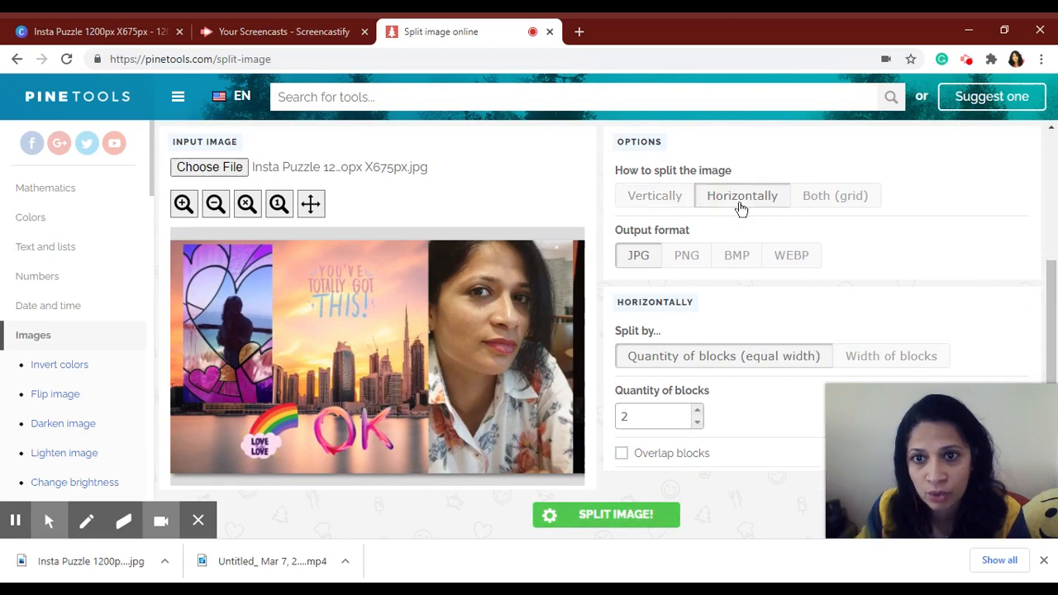
click(697, 411)
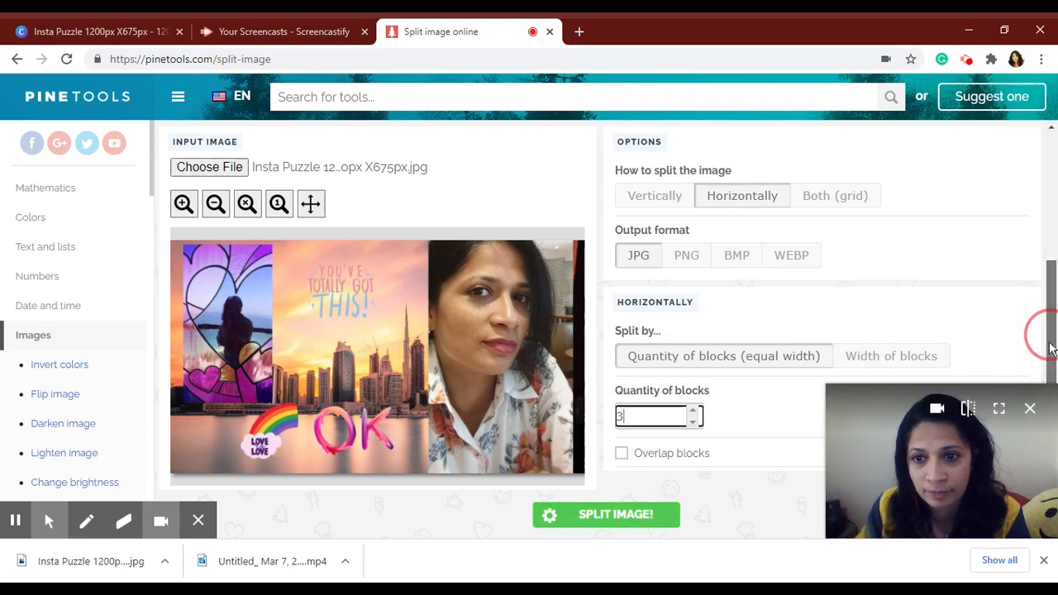
click(614, 516)
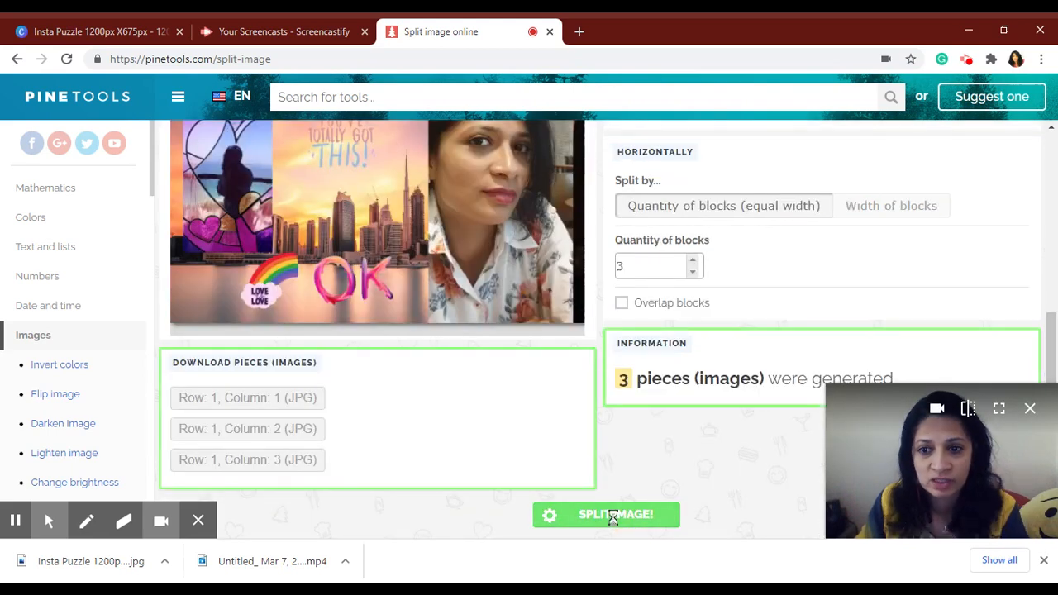